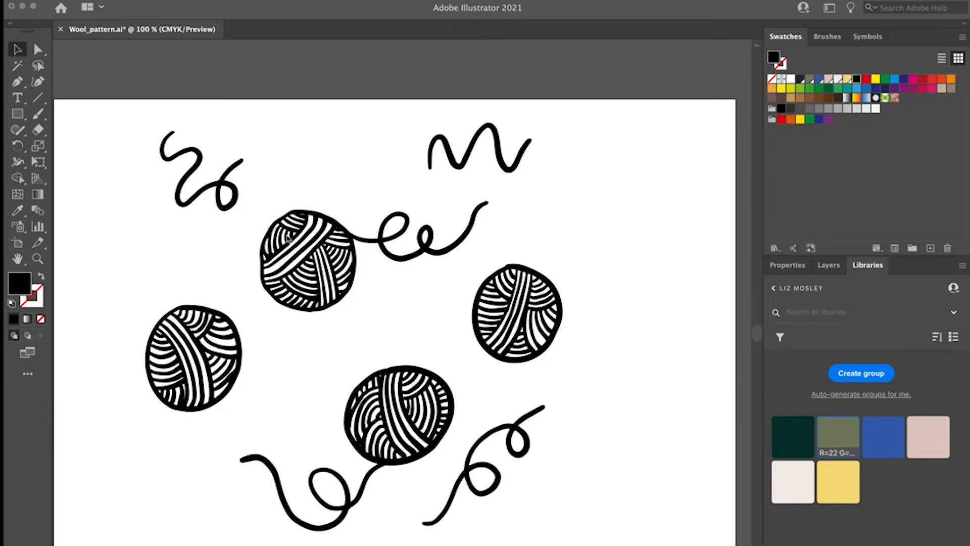
Step: Draw a square of about 86 mm over the upper-left doodles, fill it with dark green #16332C and send it behind the artwork
left_click(309, 230)
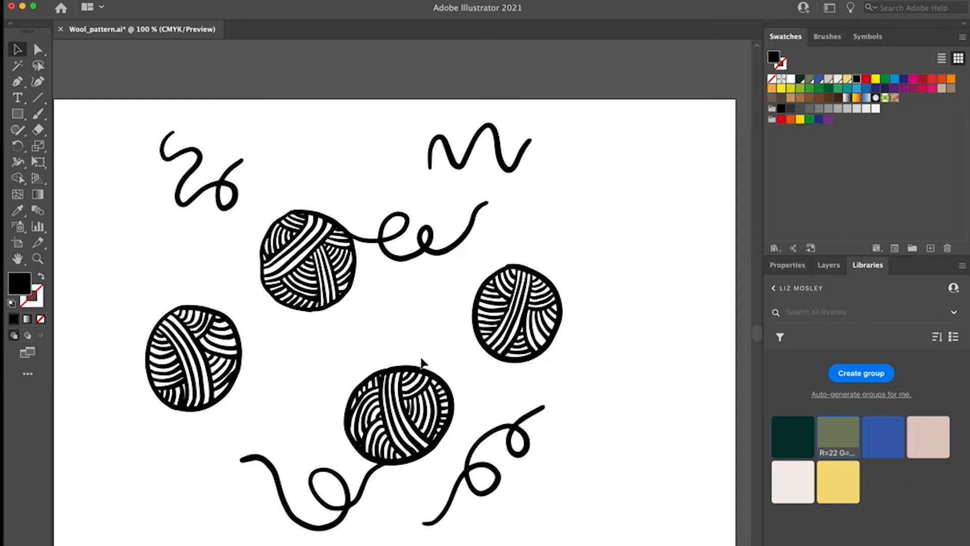
scroll(419, 344, "left", 2)
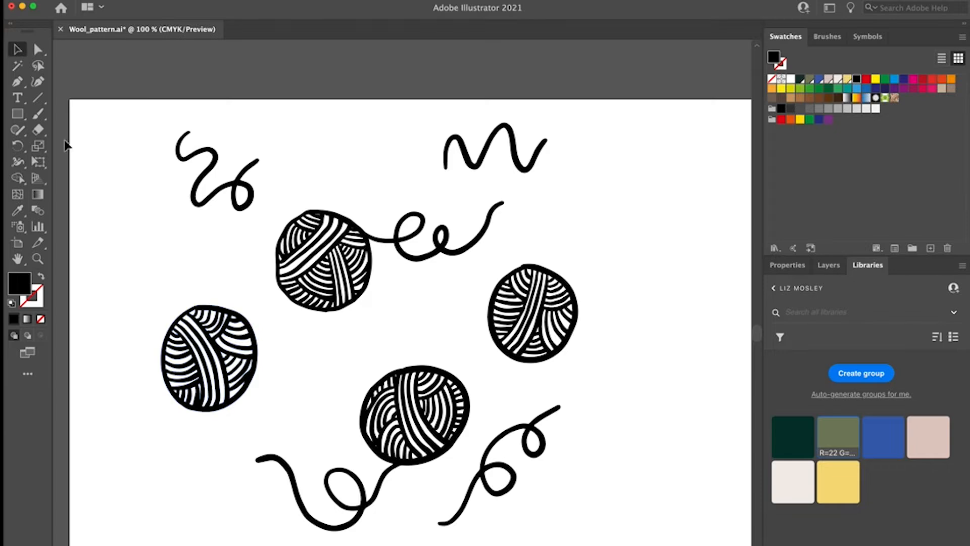
left_click(18, 114)
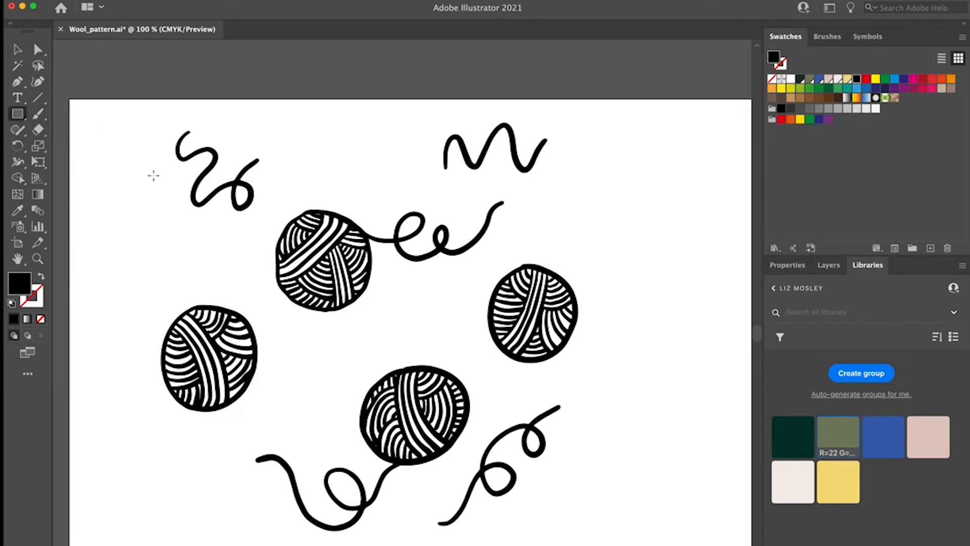
left_click_drag(128, 153, 325, 347)
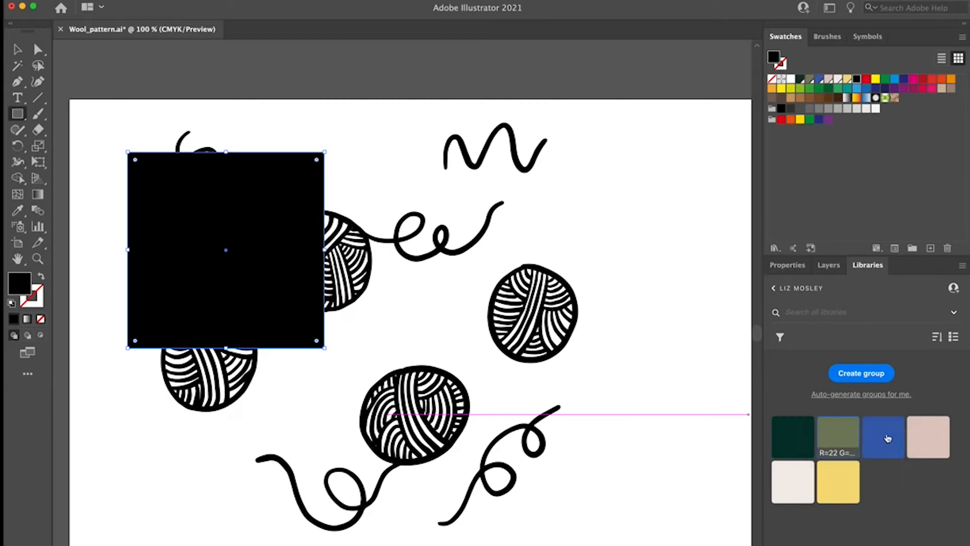
left_click(793, 436)
key("v")
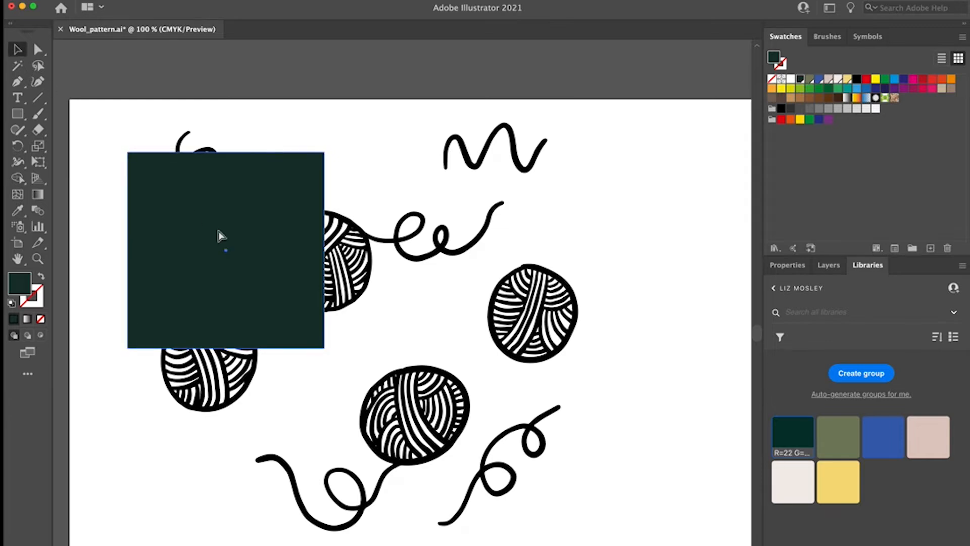
key("super+shift+bracketleft")
left_click(278, 104)
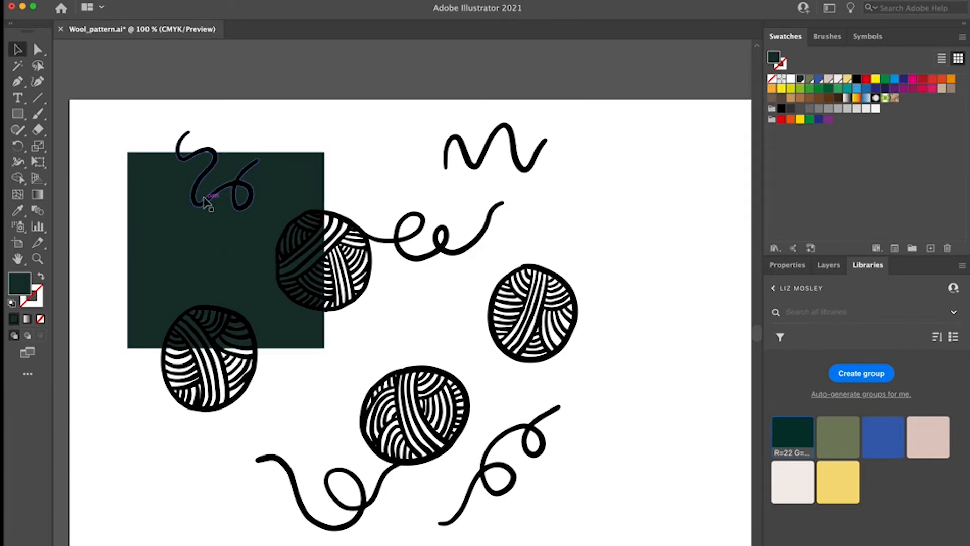
Step: Colour the upper-left squiggle yellow, the upper wool ball with its loose thread blue, and the zigzag strand olive green
left_click(205, 203)
scroll(205, 203, "down", 1)
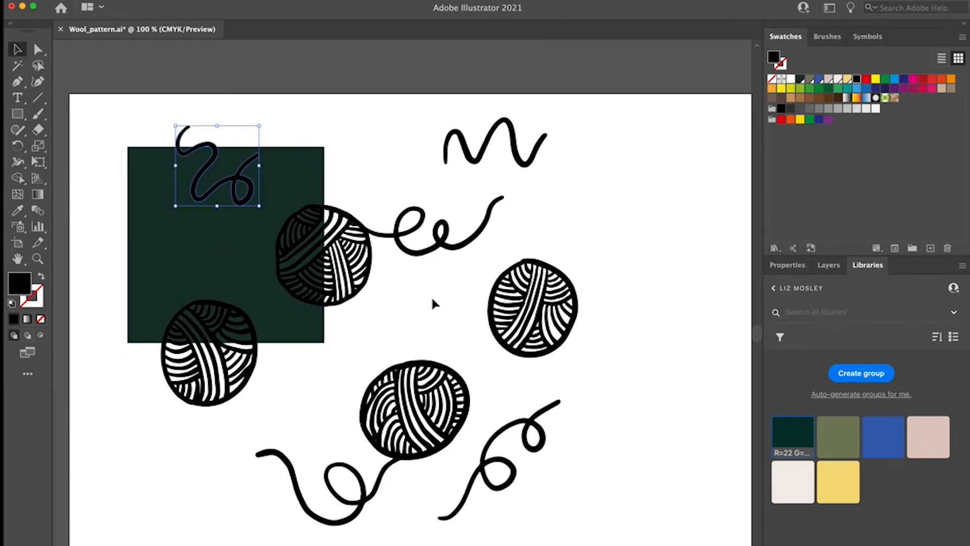
left_click(834, 481)
left_click(378, 233)
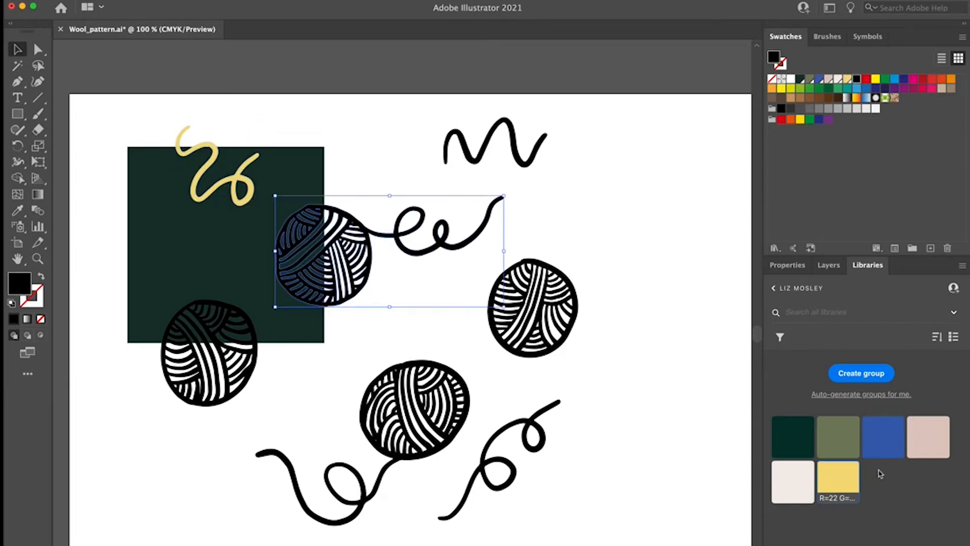
left_click(883, 436)
left_click(481, 162)
left_click(838, 436)
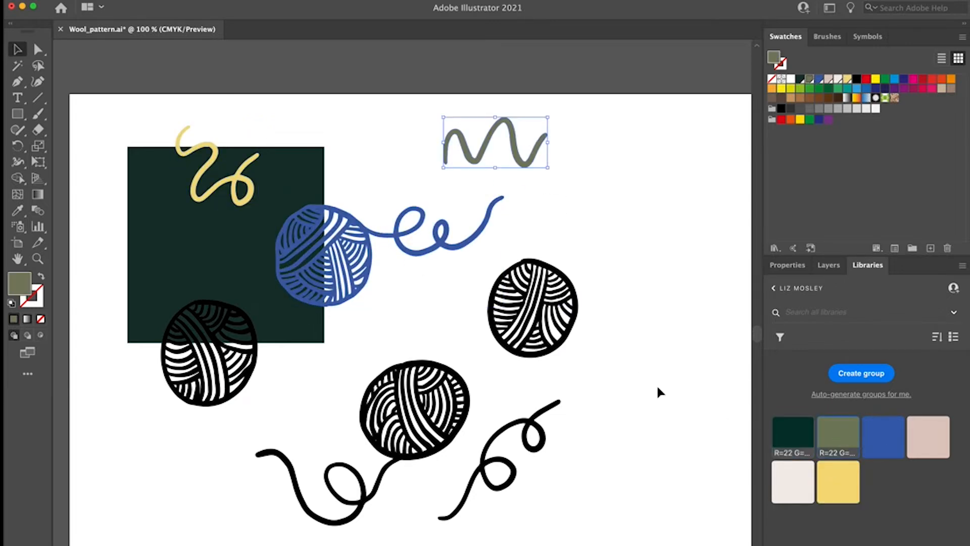
Step: Colour the ball without thread beside the blue one pink, the lower trailing ball off-white, the looped strand yellow and the remaining black ball olive green
left_click(509, 317)
left_click(928, 437)
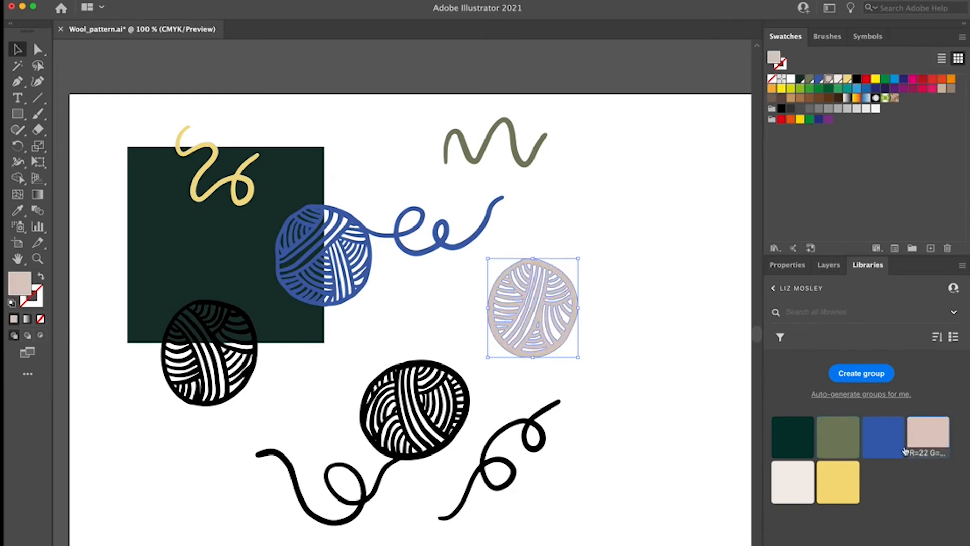
left_click(458, 430)
left_click(788, 481)
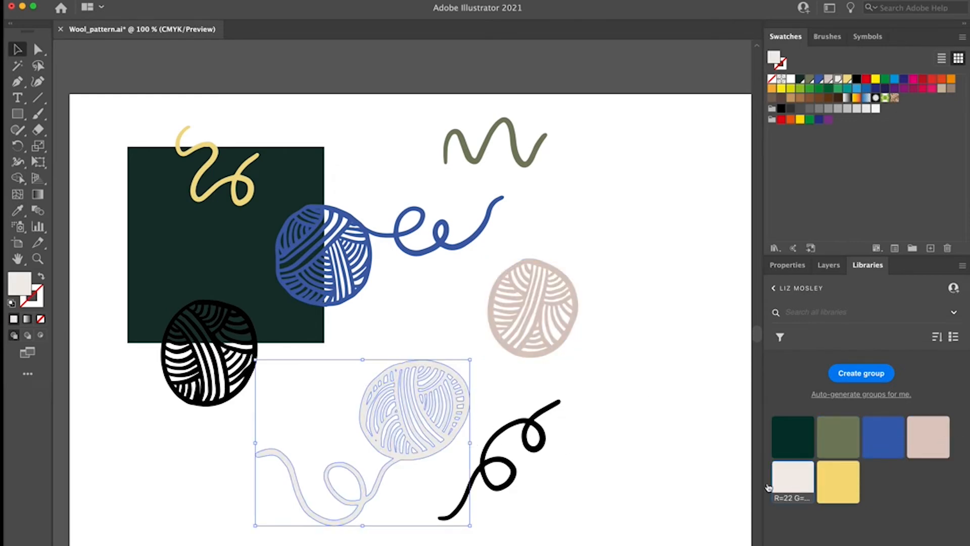
left_click(516, 435)
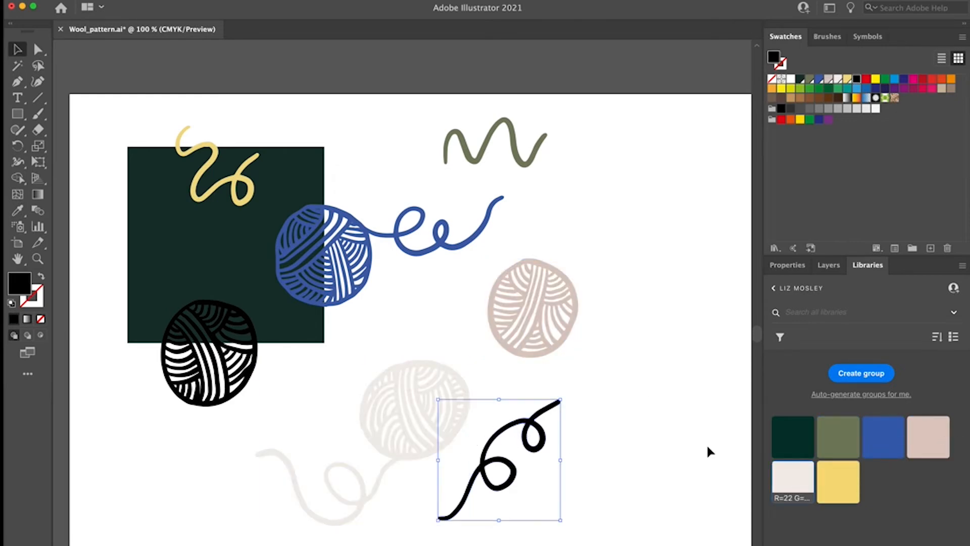
left_click(837, 486)
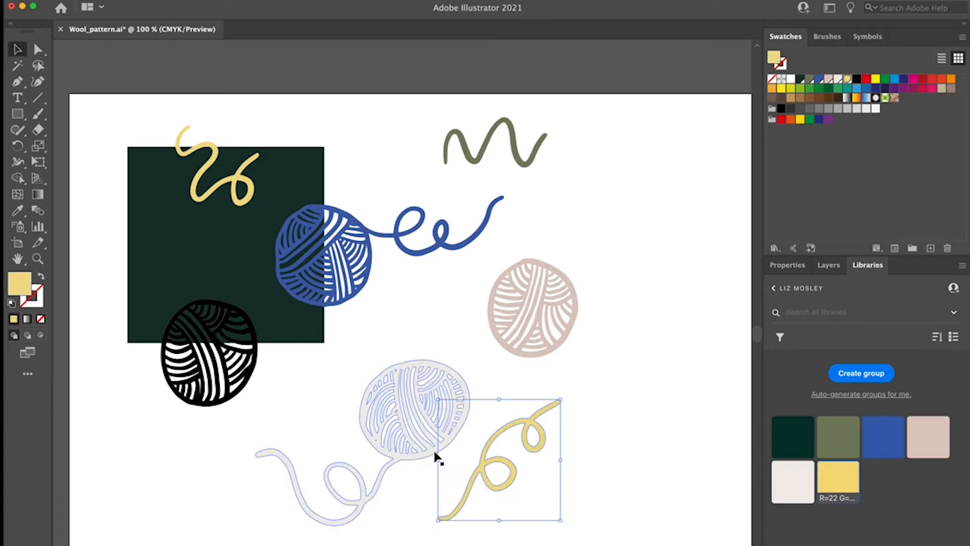
left_click(242, 382)
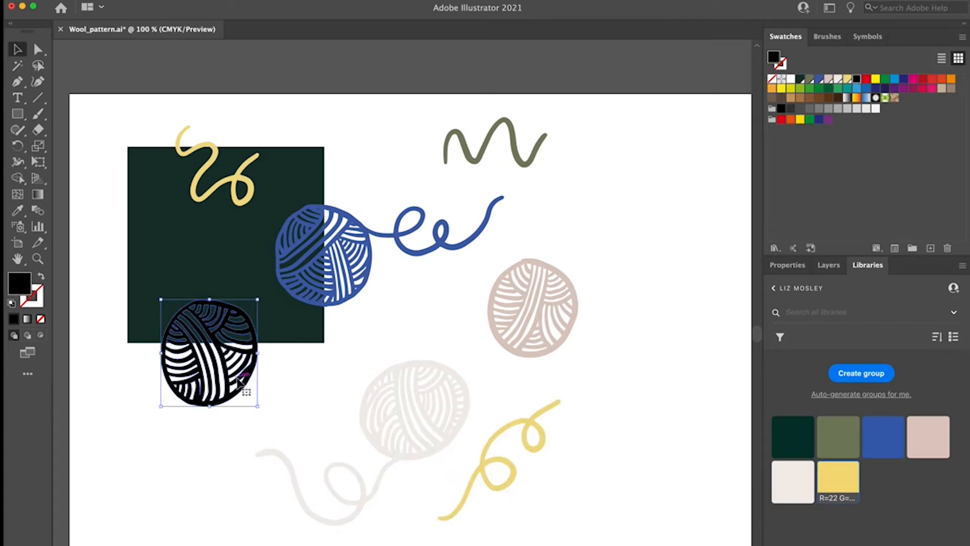
left_click(844, 440)
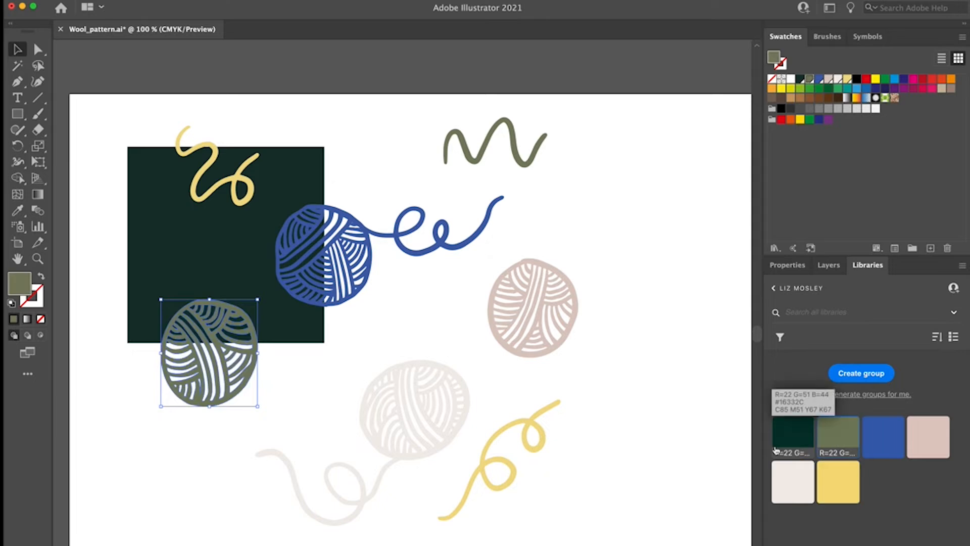
Step: Select all the wool doodles without the background square and scale them down together to about half size
left_click(164, 121)
left_click_drag(162, 116, 557, 484)
left_click(155, 244, "shift")
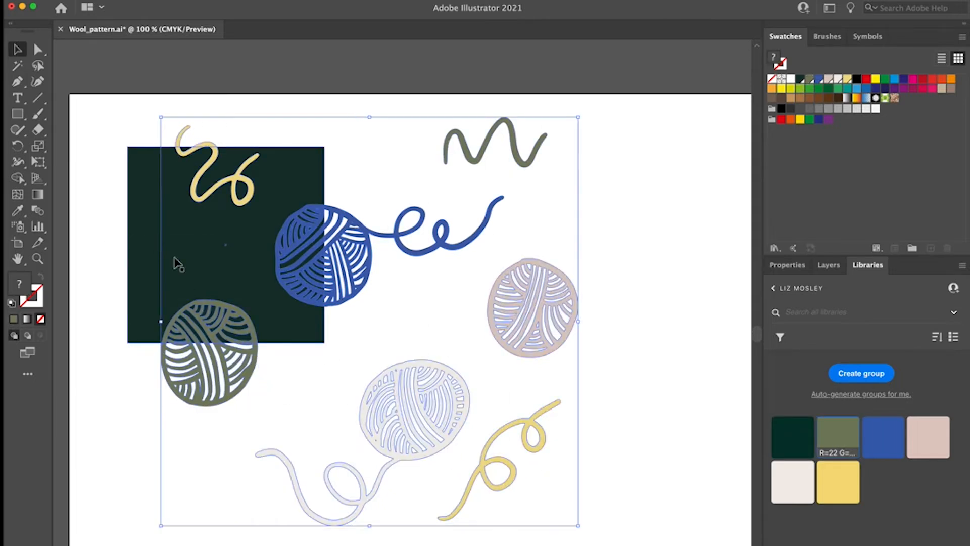
left_click_drag(579, 526, 368, 301)
scroll(318, 230, "down", 1)
Step: Arrange the wool balls and strands individually inside the dark green square so they are spread evenly without overlapping
left_click_drag(333, 203, 312, 233)
left_click(329, 244)
mouse_move(208, 224)
left_mouse_down()
mouse_move(201, 203)
mouse_move(235, 179)
mouse_move(233, 167)
mouse_move(240, 172)
left_mouse_up()
left_click_drag(284, 146, 226, 217)
mouse_move(245, 250)
left_mouse_down()
mouse_move(231, 252)
mouse_move(240, 230)
left_mouse_up()
left_click_drag(172, 166, 179, 168)
left_click_drag(240, 216, 231, 215)
left_click_drag(237, 267, 233, 259)
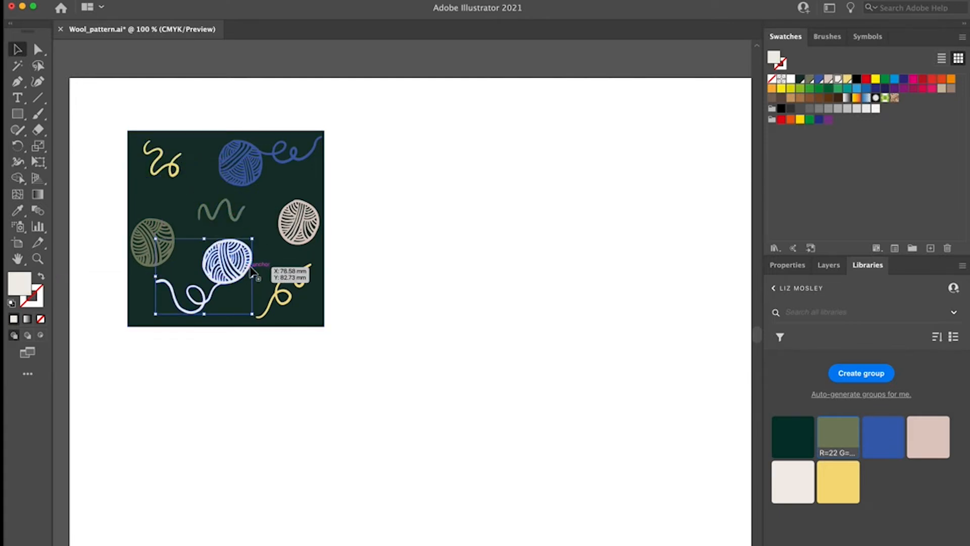
left_click(433, 335)
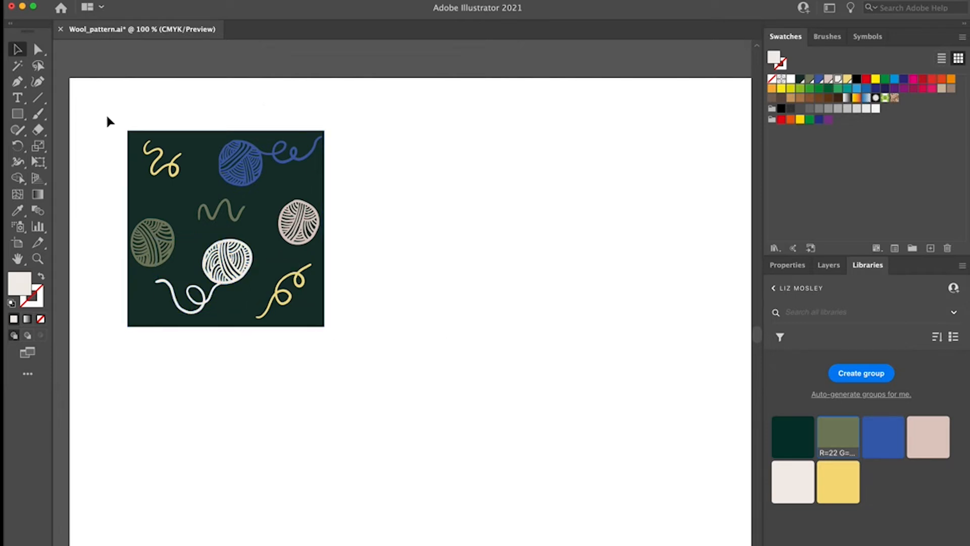
Step: Make a new pattern from the dark green square and all its wool motifs
left_click_drag(107, 113, 353, 349)
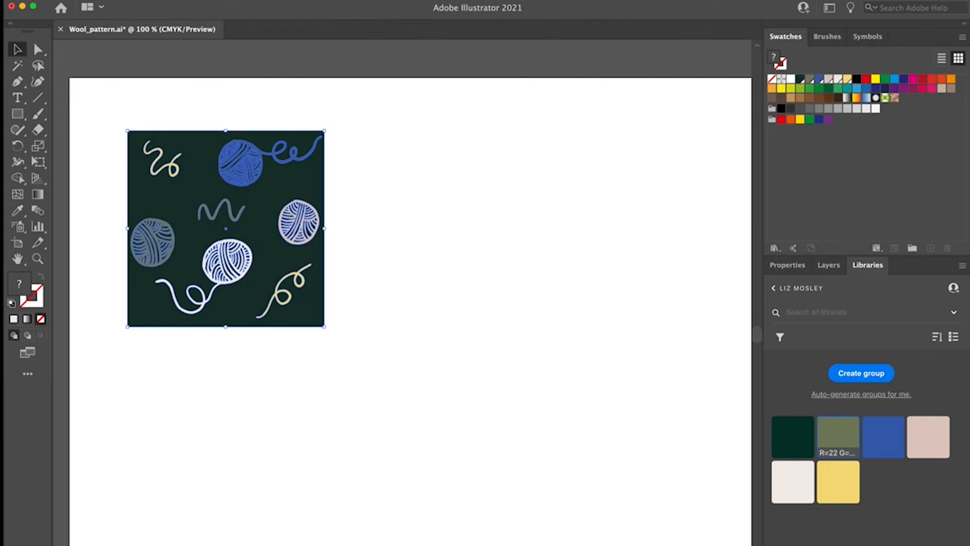
mouse_move(1, 217)
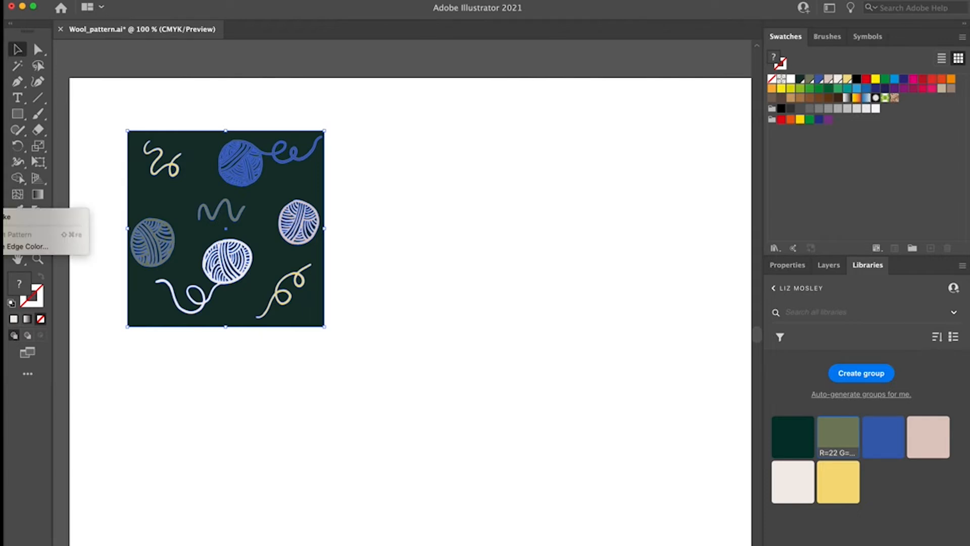
left_click(14, 219)
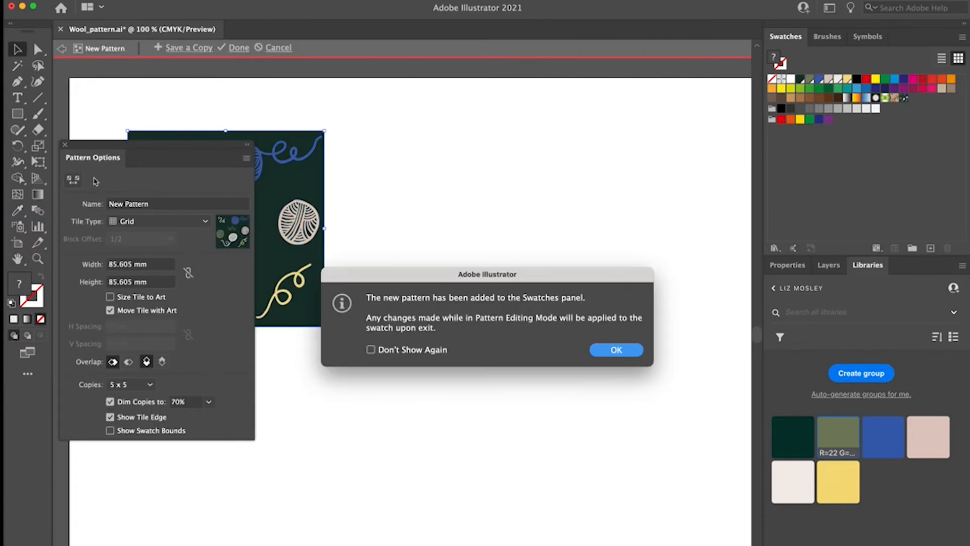
left_click(607, 354)
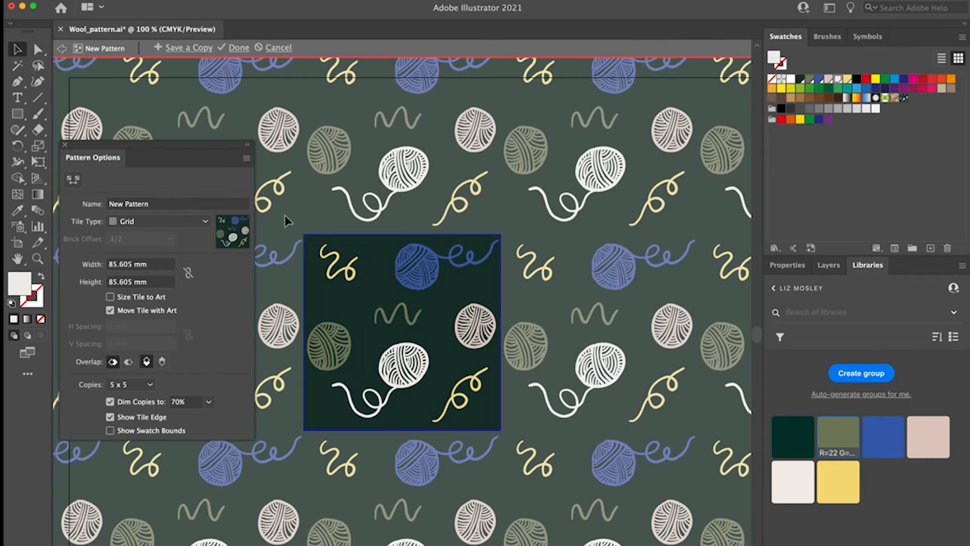
Step: Rearrange the motifs in the pattern tile, with the pink ball at its upper left, the small squiggle central and the zigzag on the right
left_click_drag(172, 152, 170, 277)
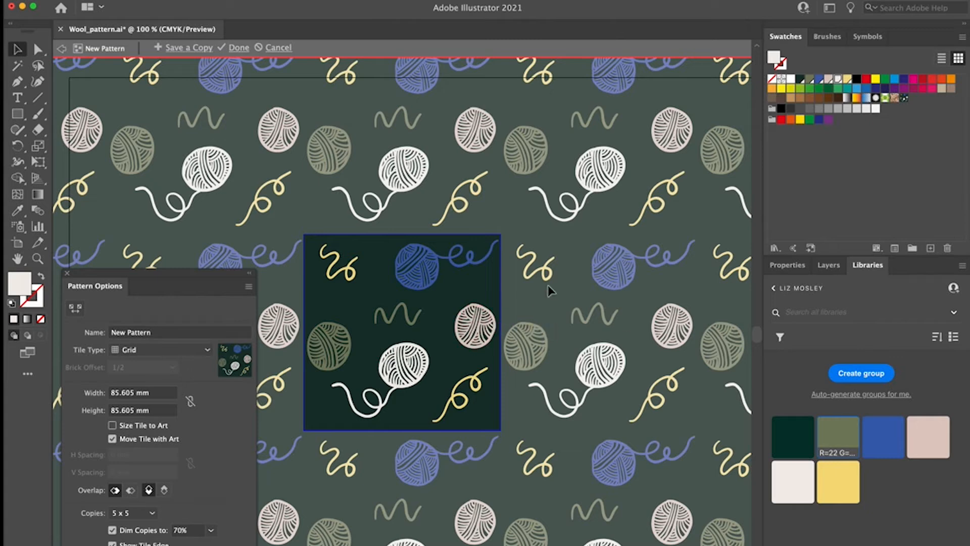
key("super+minus")
key("super+minus")
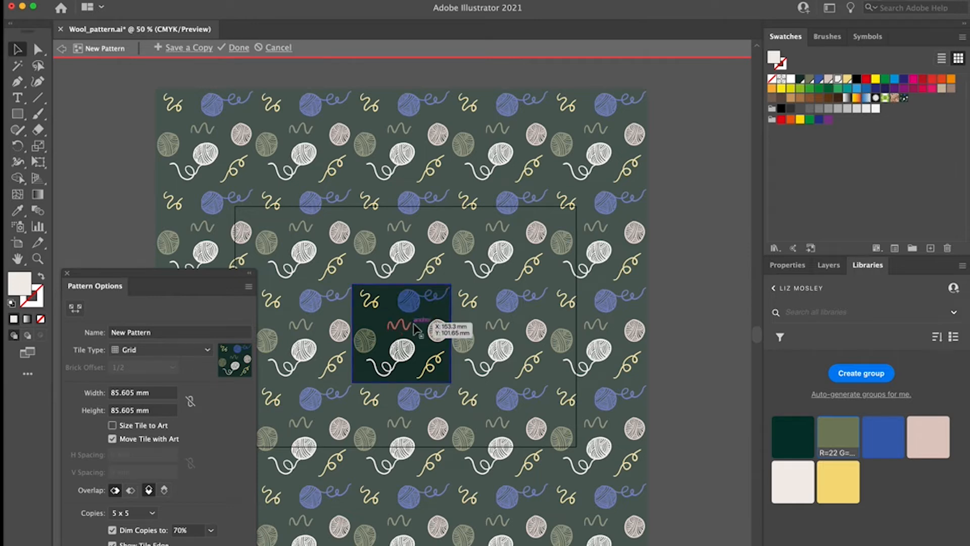
mouse_move(435, 331)
left_mouse_down()
mouse_move(431, 356)
mouse_move(451, 356)
left_mouse_up()
mouse_move(425, 361)
left_mouse_down()
mouse_move(429, 368)
mouse_move(403, 357)
left_mouse_up()
left_click_drag(363, 337, 395, 331)
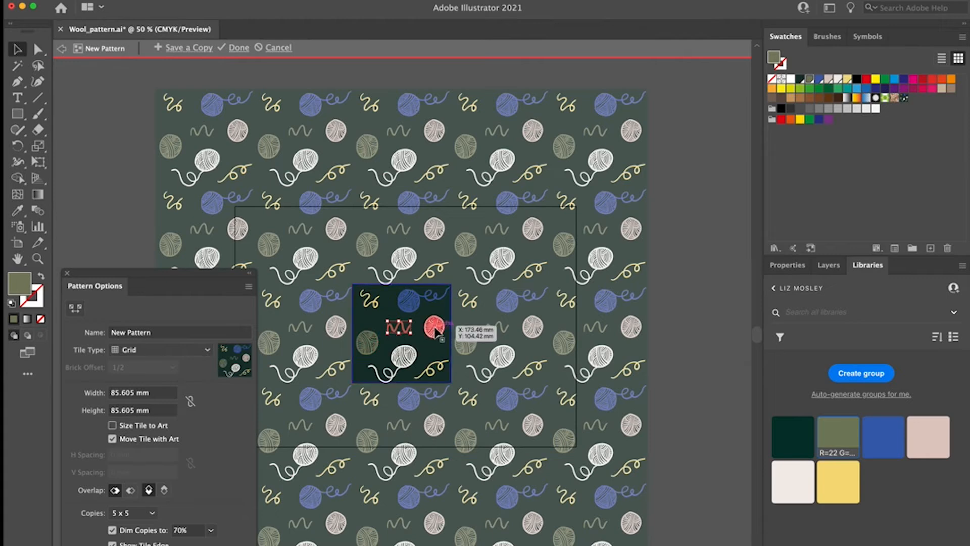
mouse_move(376, 304)
left_mouse_down()
mouse_move(436, 347)
mouse_move(368, 301)
left_mouse_up()
mouse_move(428, 342)
left_mouse_down()
mouse_move(432, 333)
mouse_move(396, 330)
mouse_move(442, 335)
mouse_move(404, 338)
mouse_move(448, 328)
mouse_move(445, 339)
mouse_move(435, 339)
mouse_move(438, 330)
left_mouse_up()
Step: Recolour the tile's zigzag yellow and its central squiggle blue, and nudge the olive ball slightly up and to the right
left_click(831, 478)
left_click(403, 329)
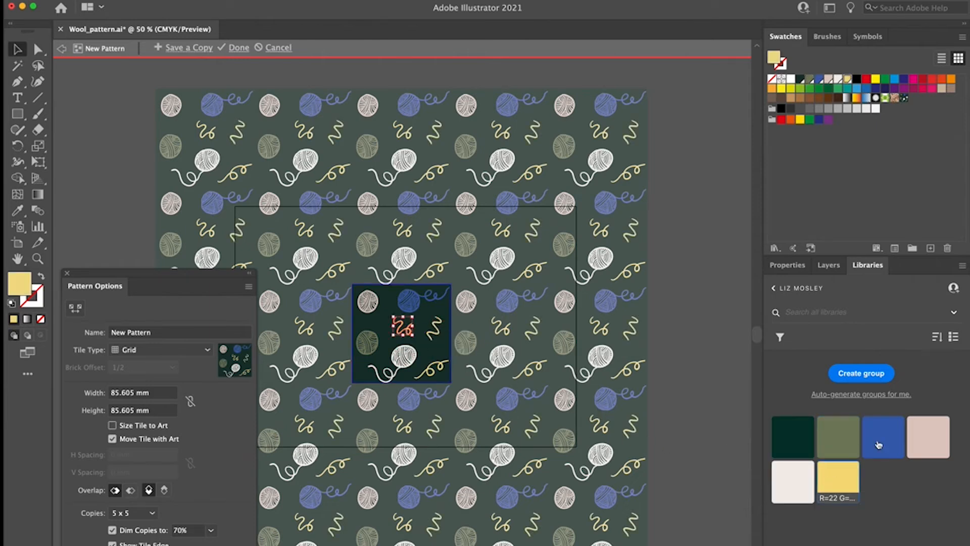
left_click(923, 440)
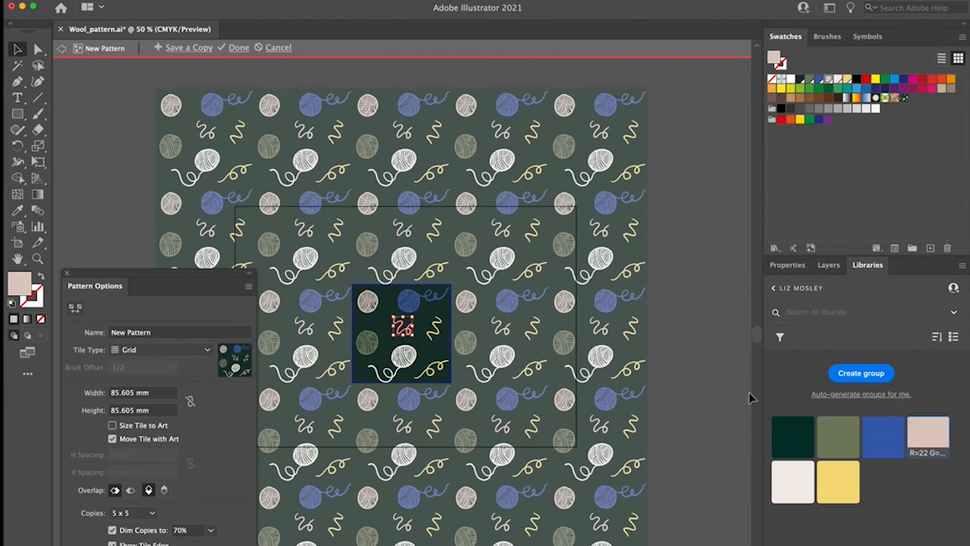
left_click(879, 437)
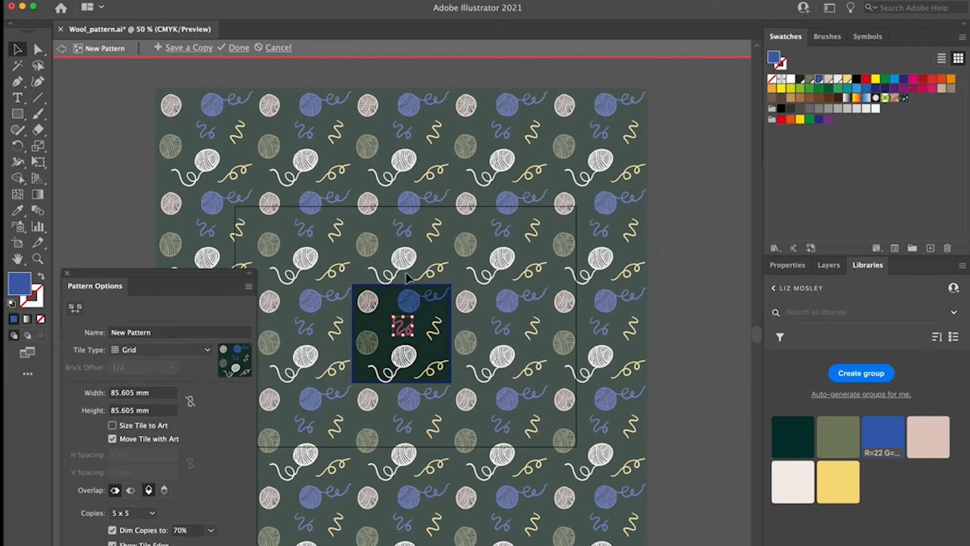
left_click_drag(372, 339, 370, 338)
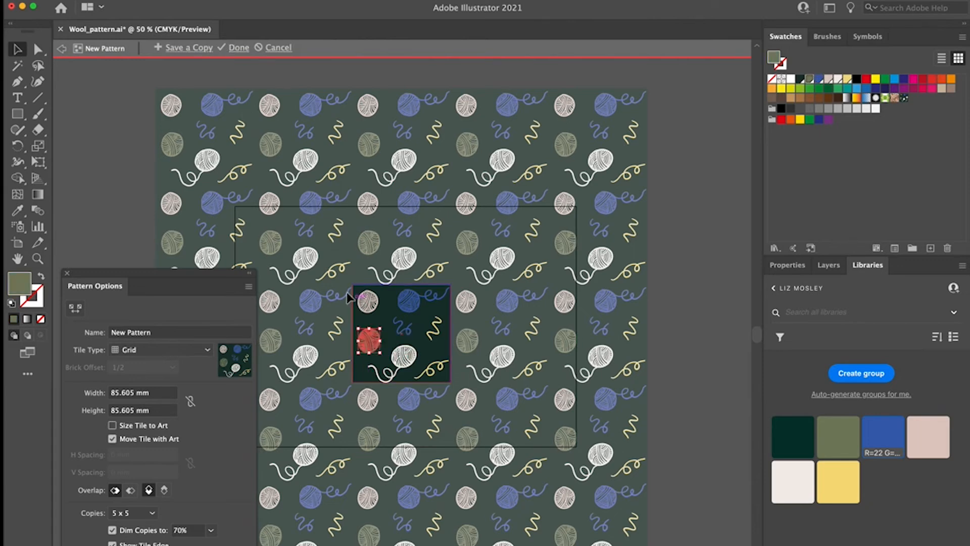
left_click(350, 270)
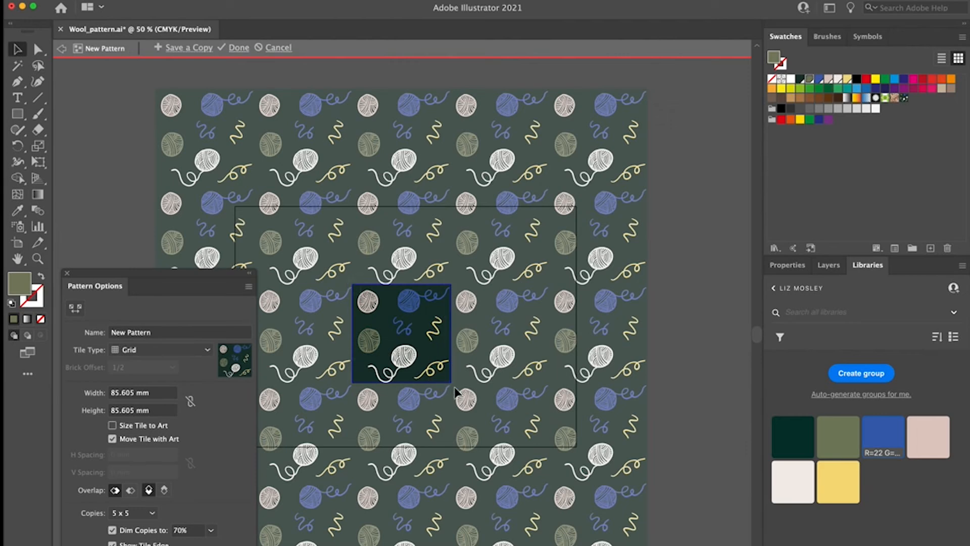
Step: Copy the edited tile artwork out of pattern editing and place it and the original tile above the artboard
key("super+a")
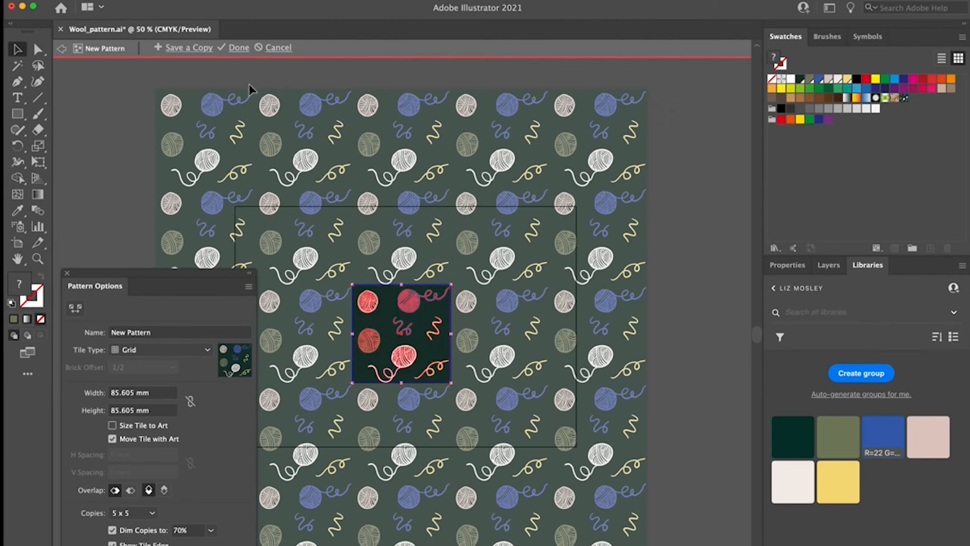
left_click(242, 51)
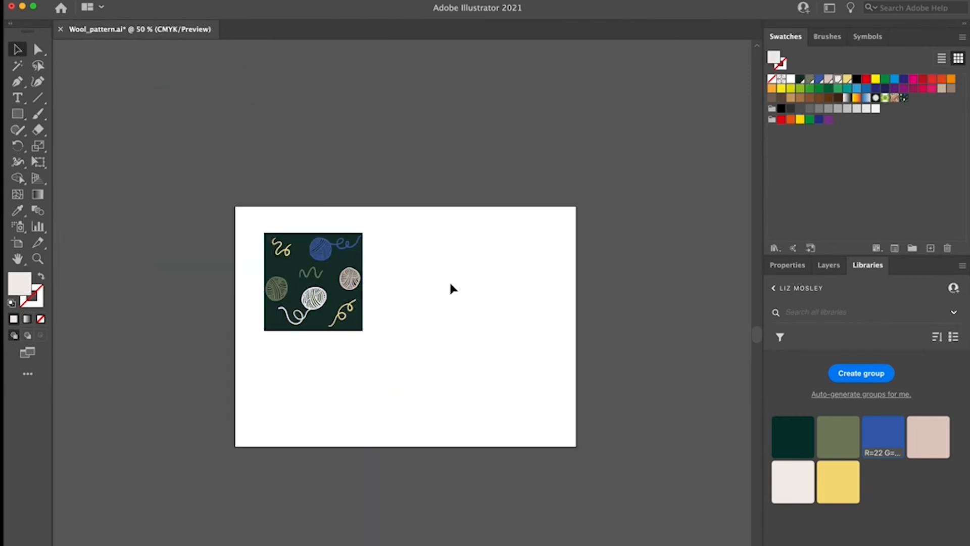
key("super+v")
left_click_drag(427, 366, 475, 179)
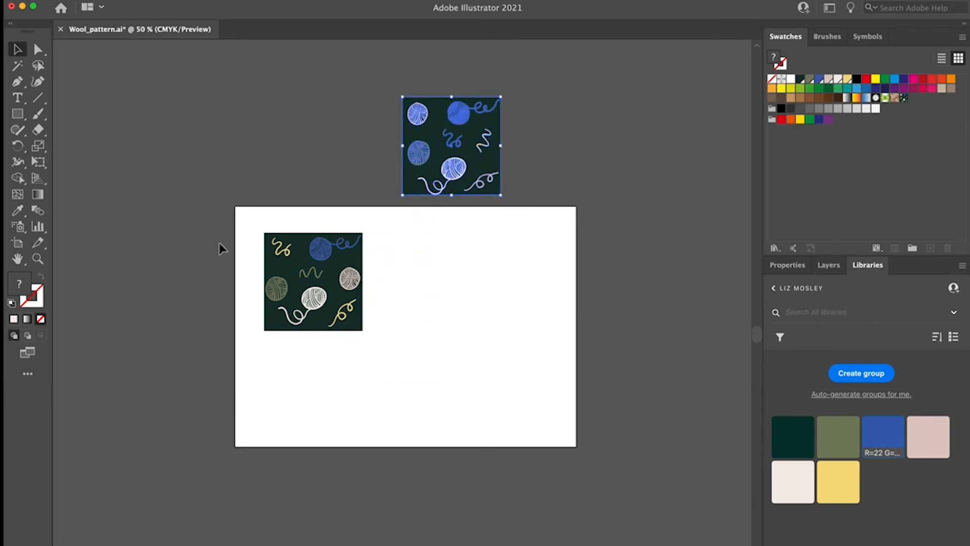
left_click_drag(251, 236, 372, 361)
left_click_drag(321, 323, 328, 183)
Step: Draw a rectangle covering the whole artboard and fill it with the new wool pattern swatch
key("m")
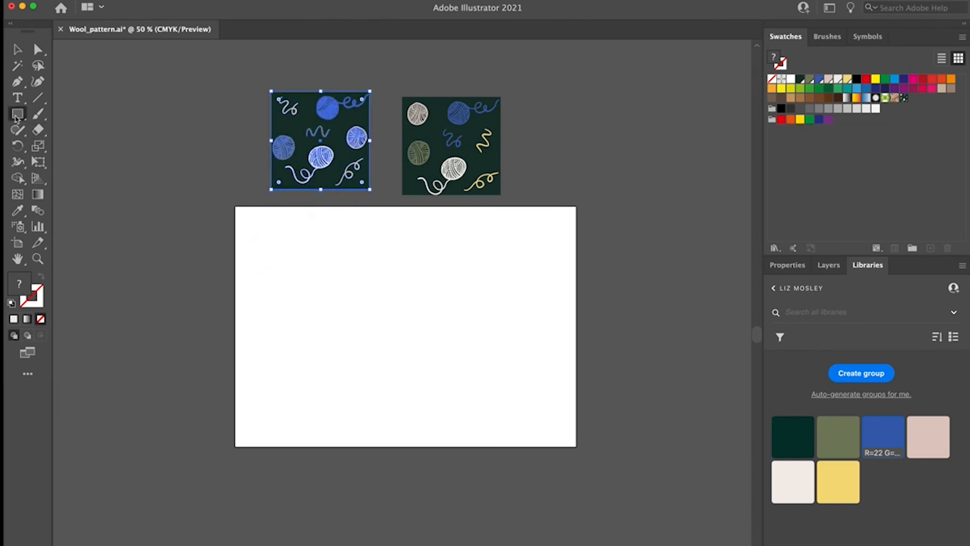
mouse_move(235, 206)
left_mouse_down()
mouse_move(288, 278)
mouse_move(494, 409)
mouse_move(577, 446)
left_mouse_up()
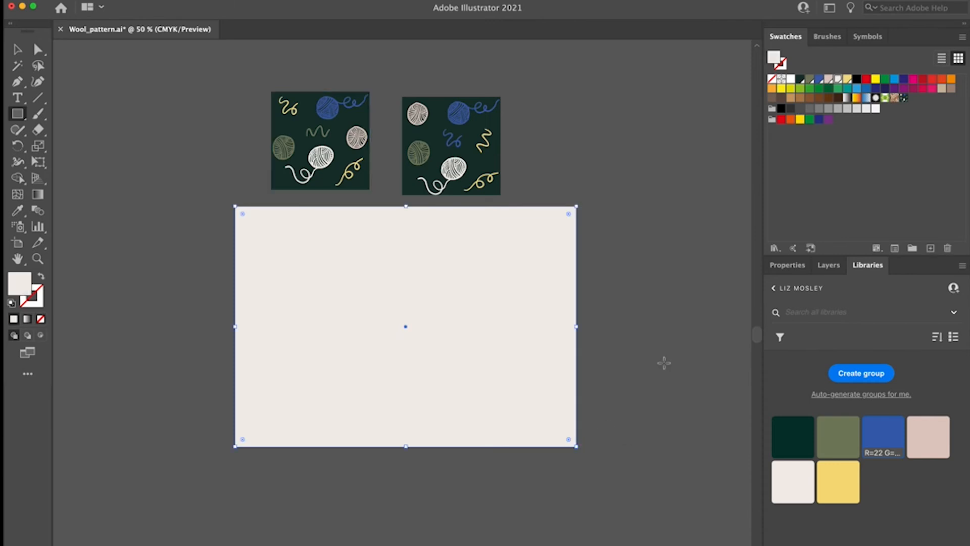
left_click(905, 98)
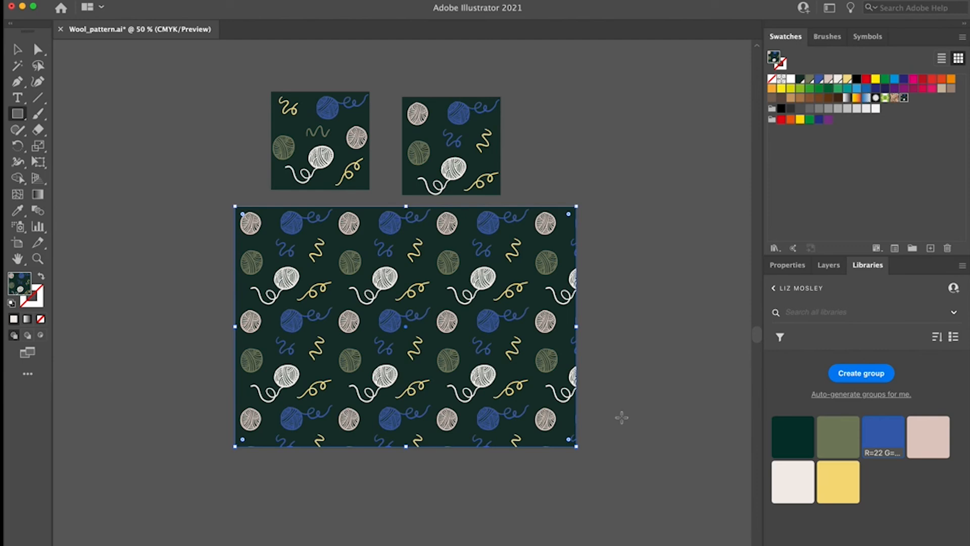
Step: Extend the pattern-filled rectangle well past the artboard's right and bottom edges
left_click(17, 49)
left_click_drag(576, 326, 718, 326)
left_click_drag(479, 448, 478, 543)
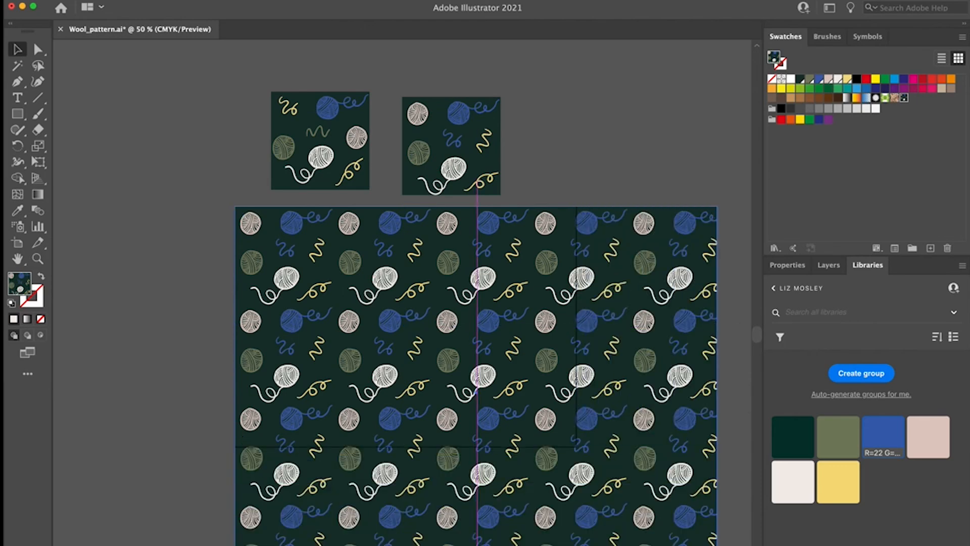